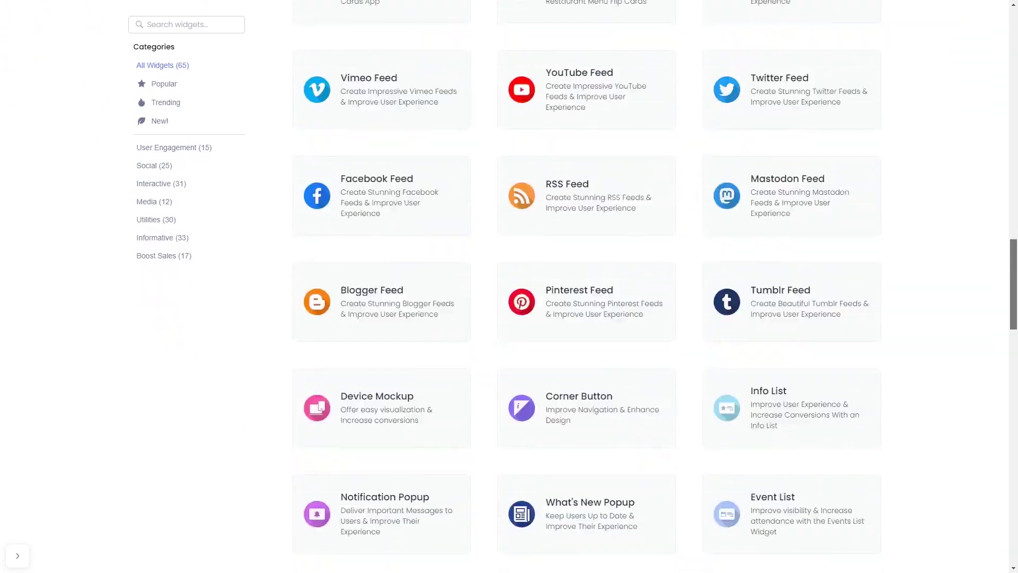
left_click_drag(1015, 195, 1015, 334)
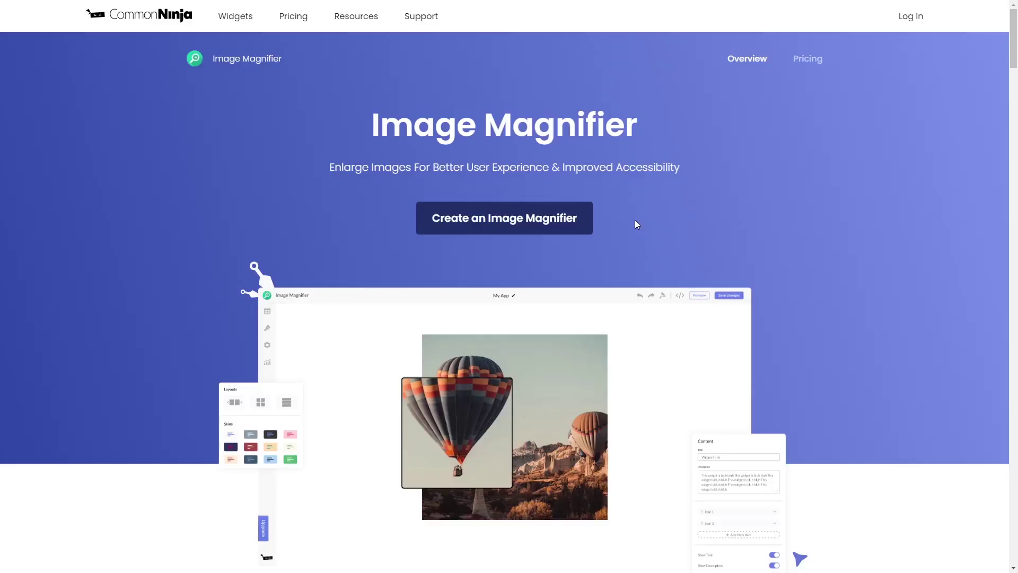
- Create a new Image Magnifier widget, 'My Magnifier', showing a sample photo
left_click(549, 228)
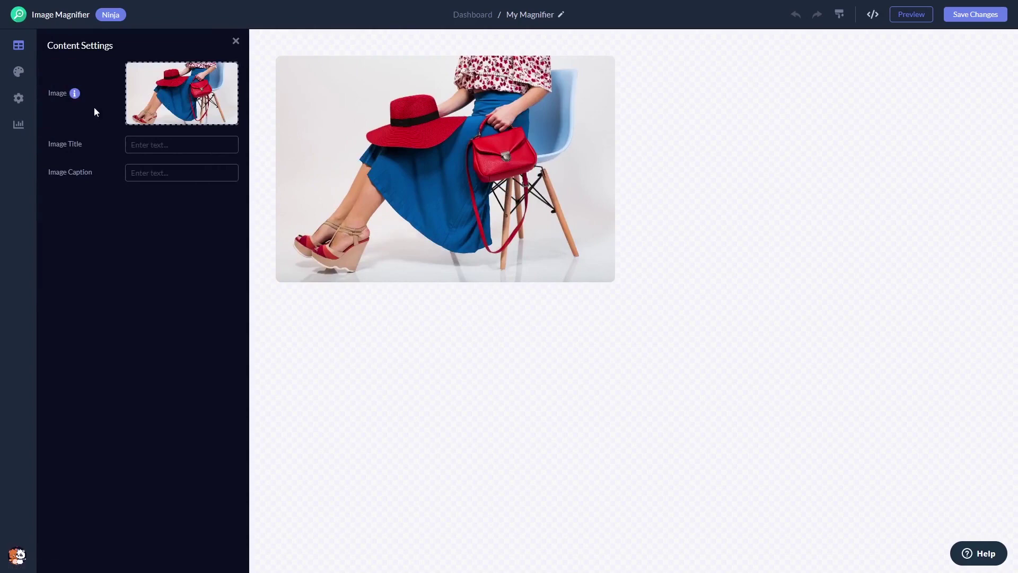
- Compare the magnifier types, keep the standard lens, round image corners and enlarge the caption slightly
left_click(18, 71)
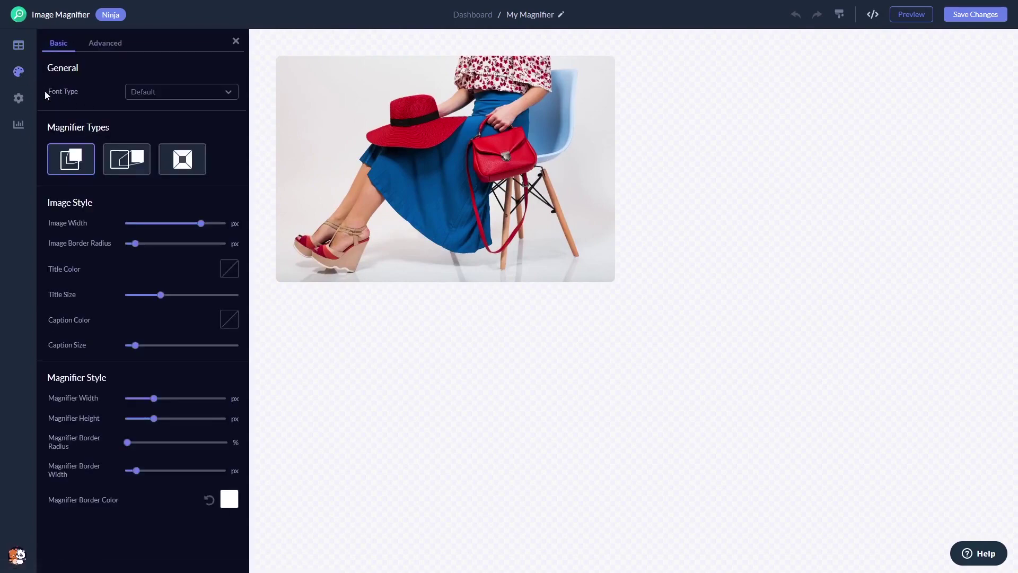
left_click(127, 163)
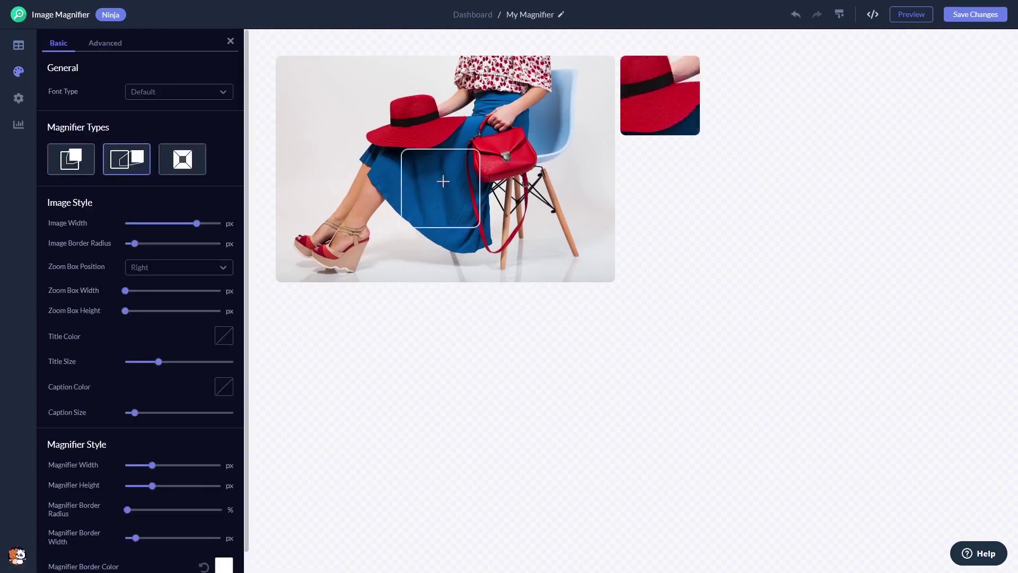
left_click(192, 160)
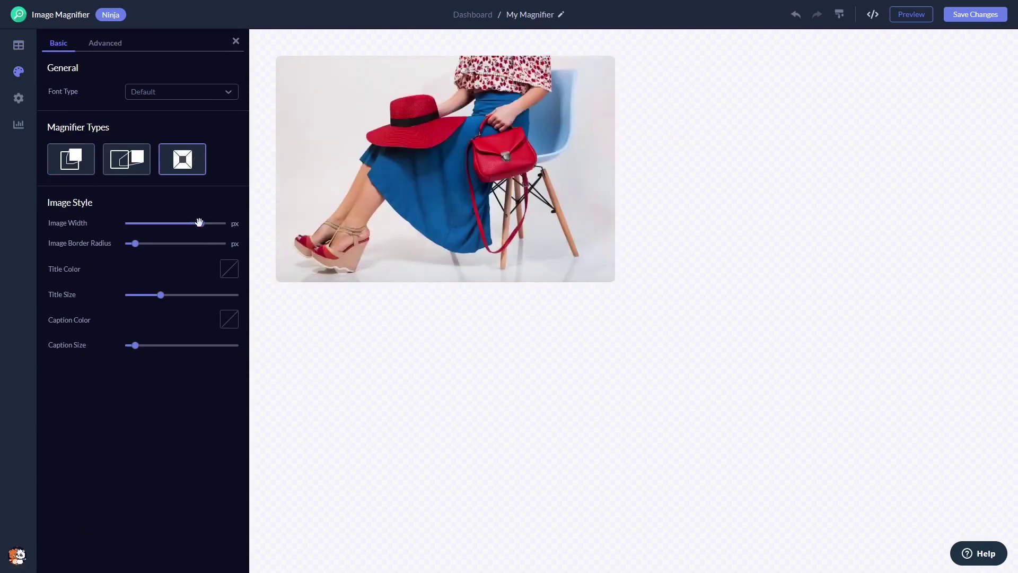
left_click(80, 168)
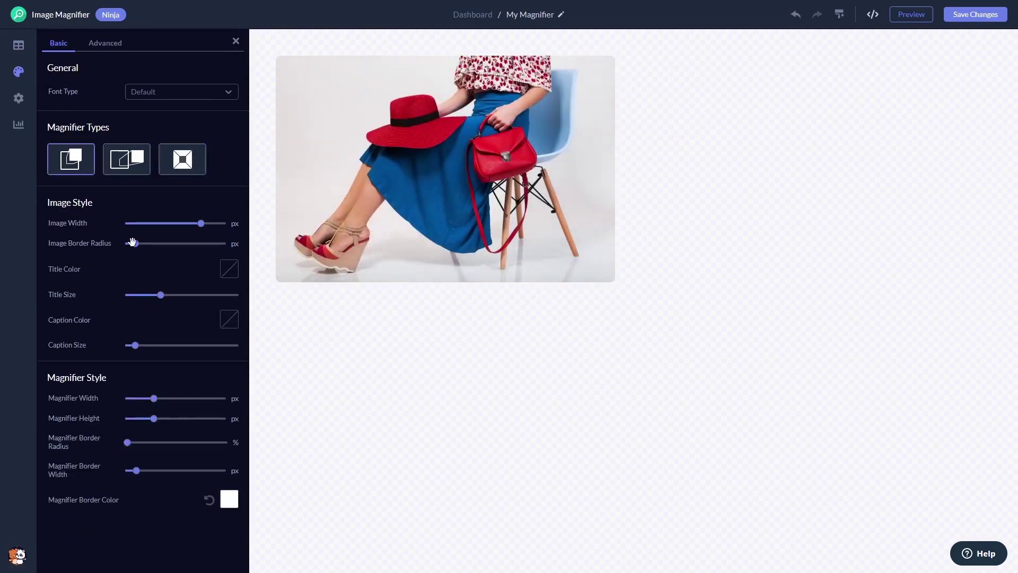
mouse_move(133, 243)
left_mouse_down()
mouse_move(193, 243)
mouse_move(159, 244)
left_mouse_up()
left_click_drag(133, 345, 139, 345)
- Show the Visibility settings, with title and caption display left enabled
left_click(18, 99)
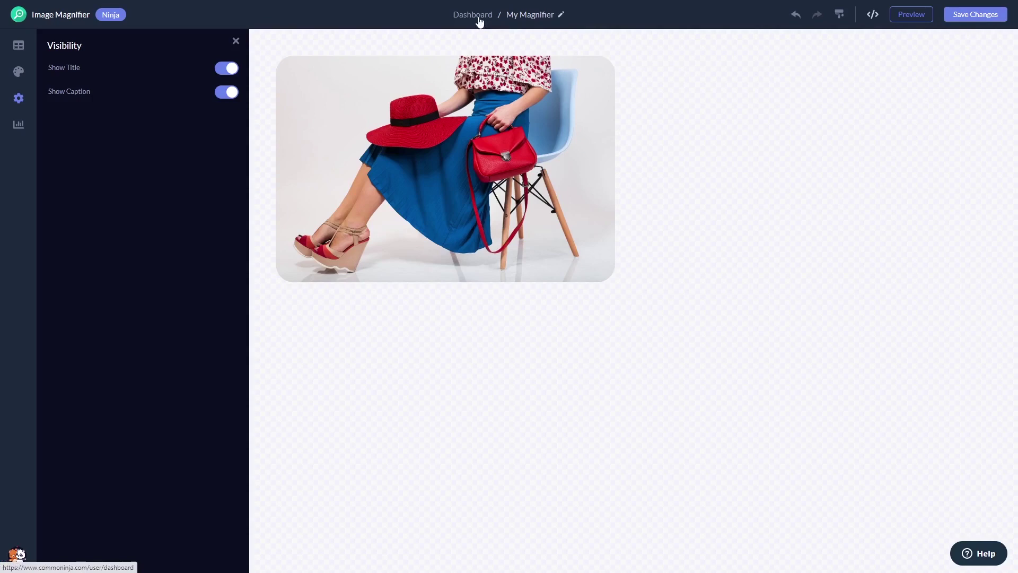
- Return to the widgets dashboard and show the widget's installation code and widget ID
left_click(480, 22)
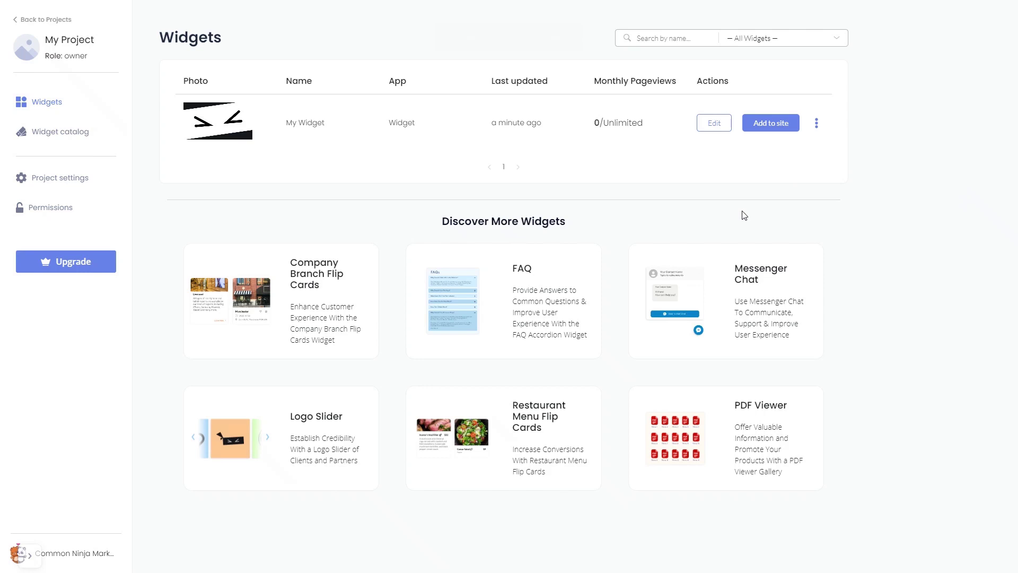
left_click(775, 125)
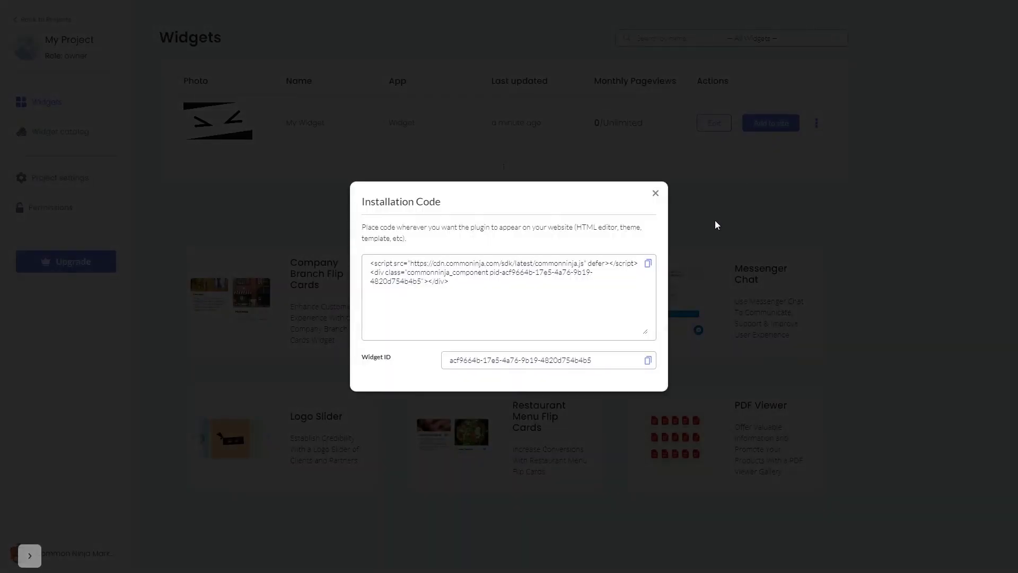
- Copy the widget's embed script to the clipboard and close the Installation Code dialog
left_click(648, 264)
left_click(649, 265)
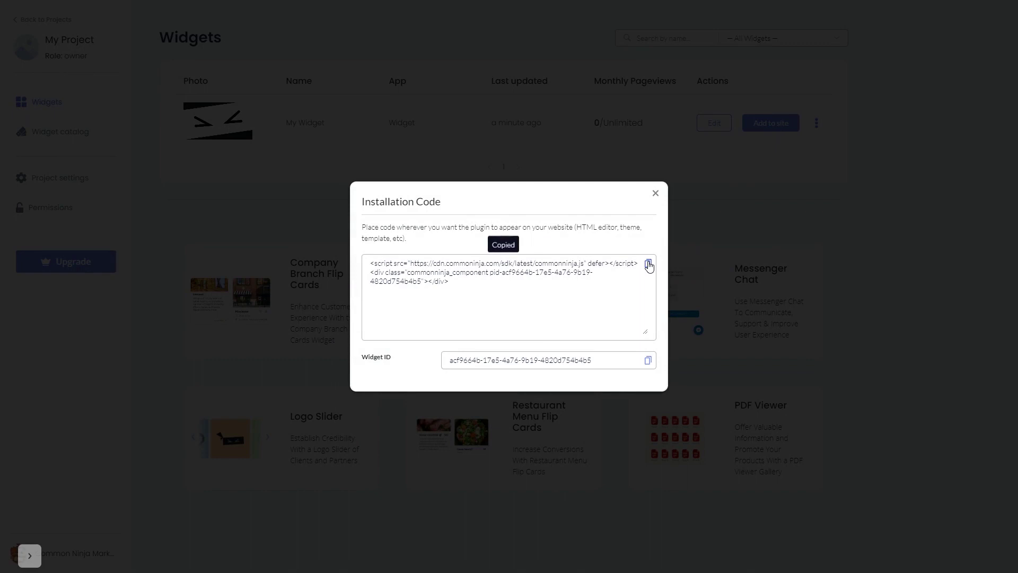
left_click(657, 193)
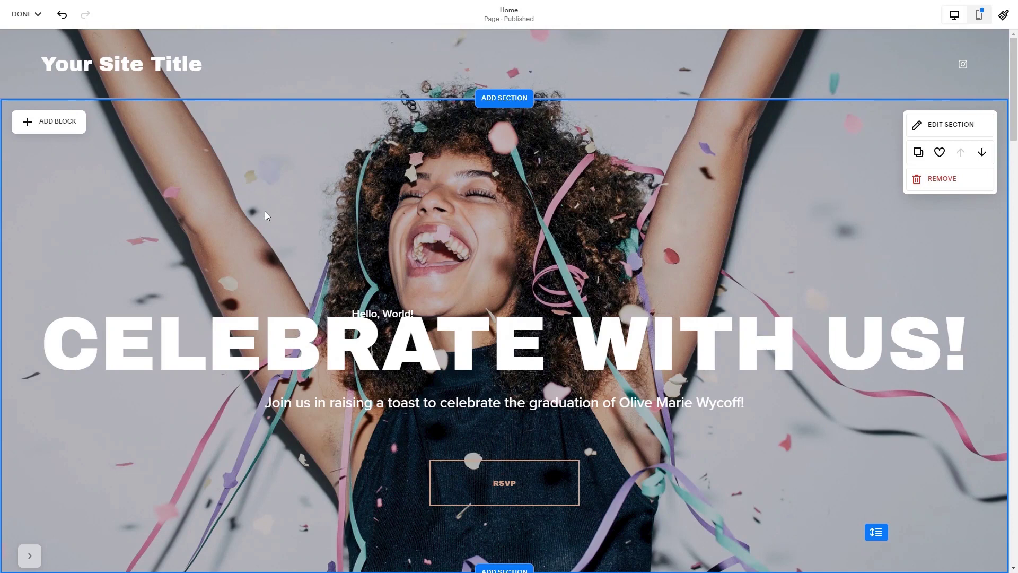
scroll(265, 211, "down", 1)
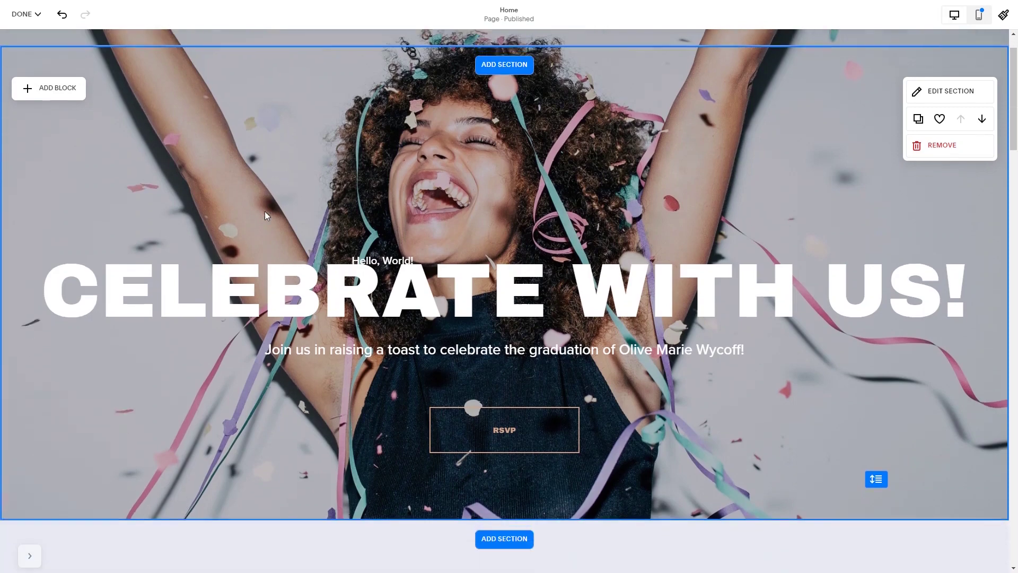
scroll(265, 211, "down", 4)
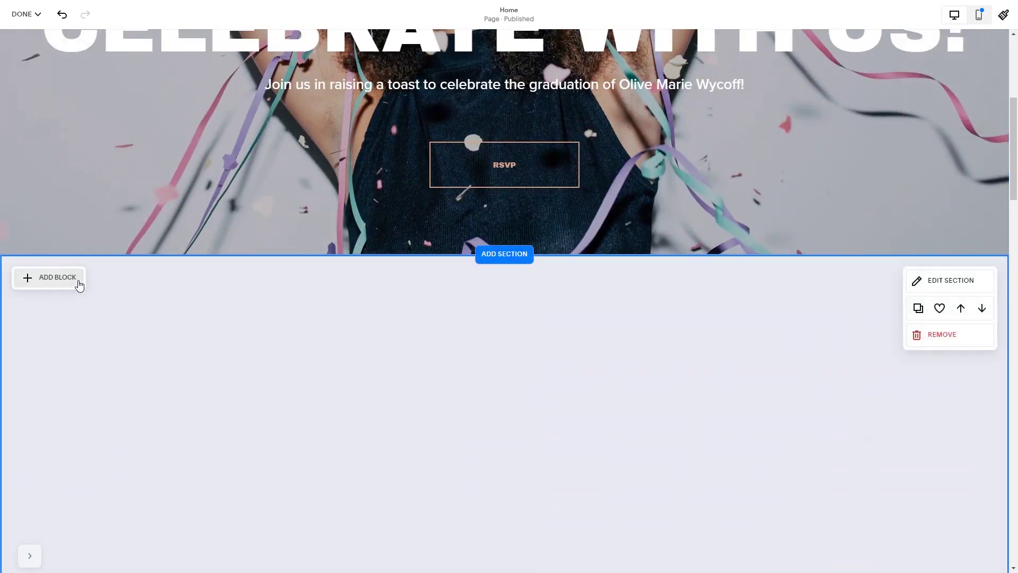
- Insert a Code block into the empty section below the celebration hero
left_click(80, 285)
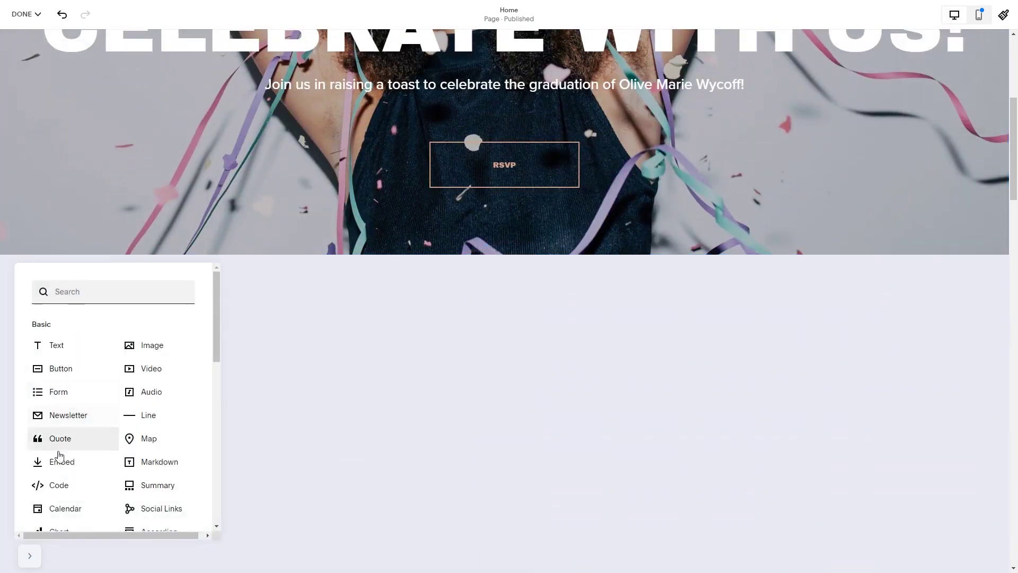
left_click(54, 487)
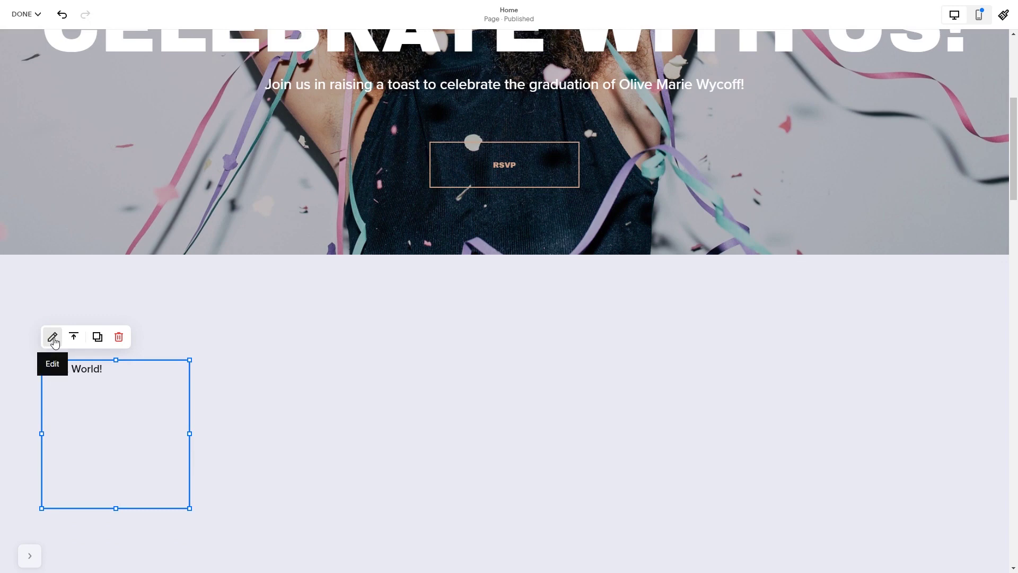
- Replace the code block's 'Hello, World!' HTML with the pasted Common Ninja embed script
left_click(53, 339)
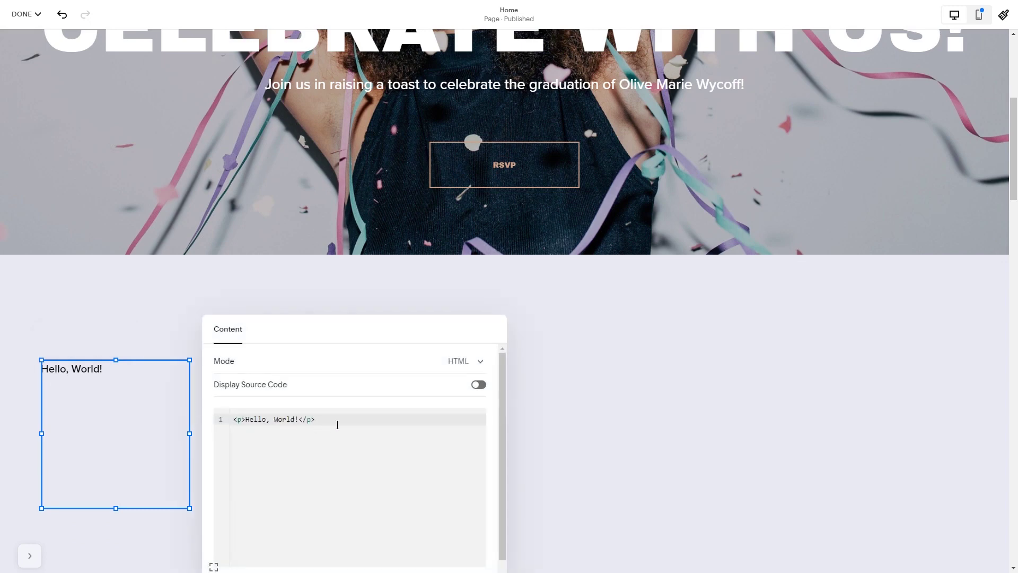
left_click_drag(322, 420, 231, 418)
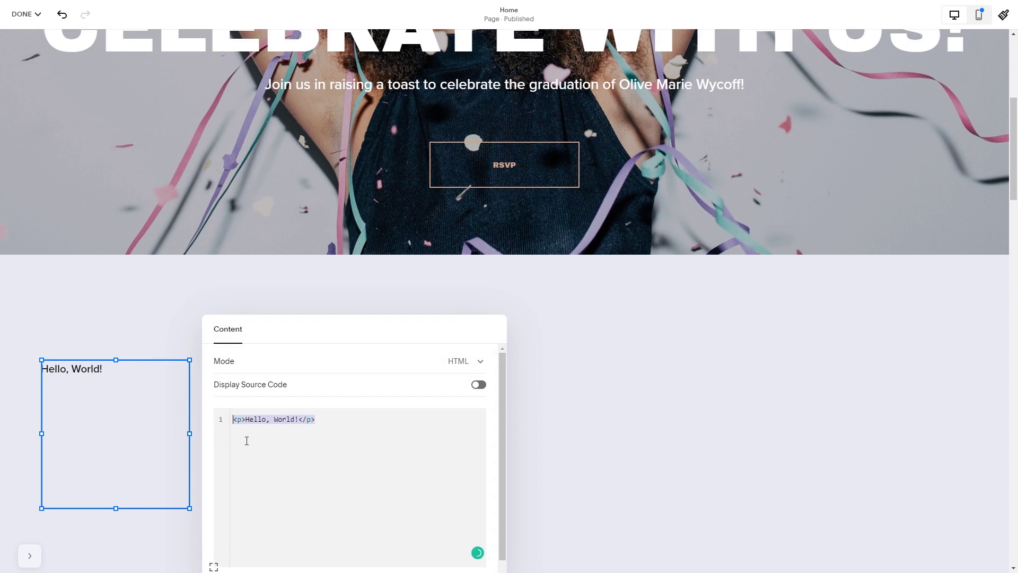
key("ctrl+v")
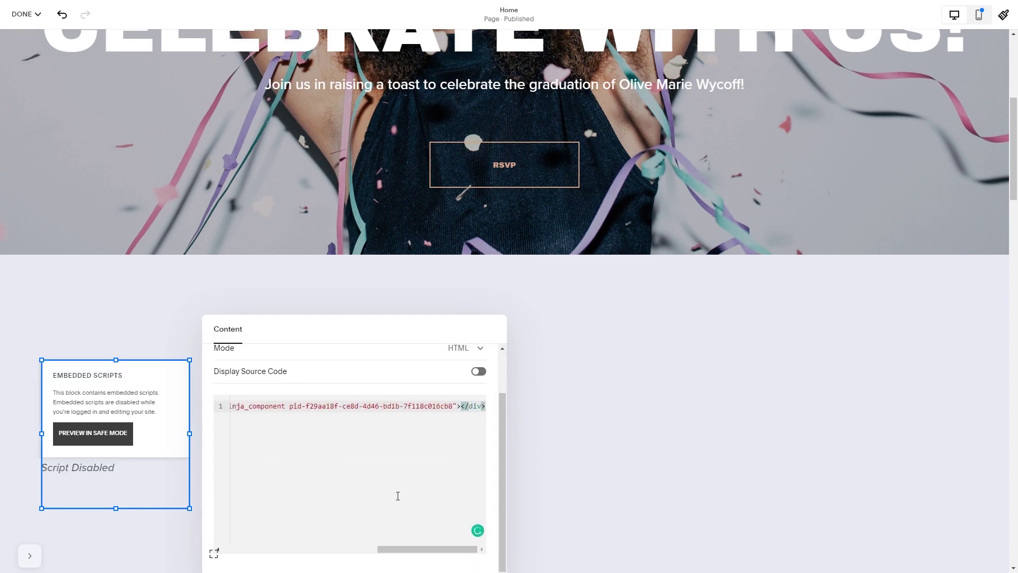
- Close the code block editor, leaving the embedded Common Ninja script in the section
left_click(540, 454)
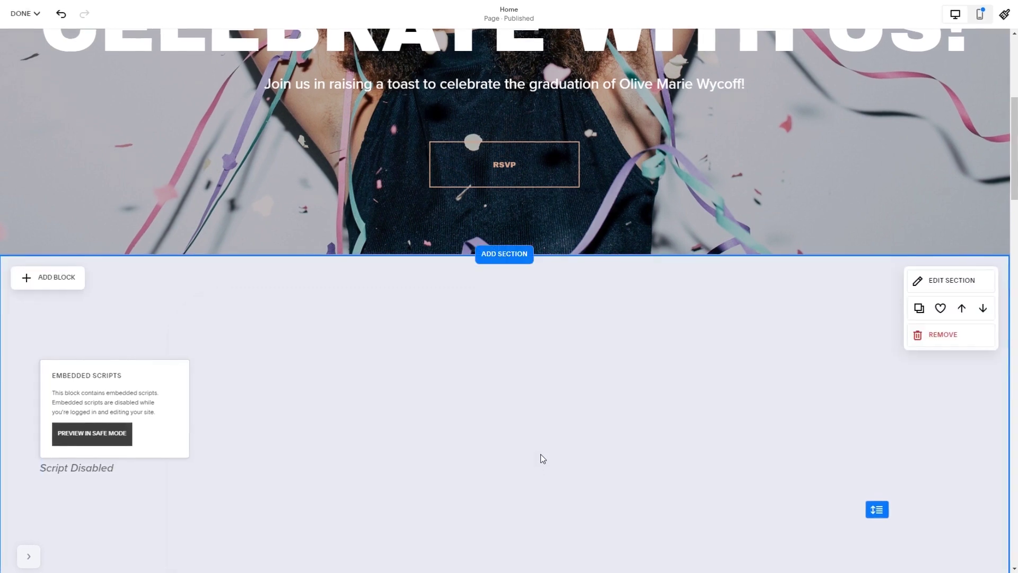